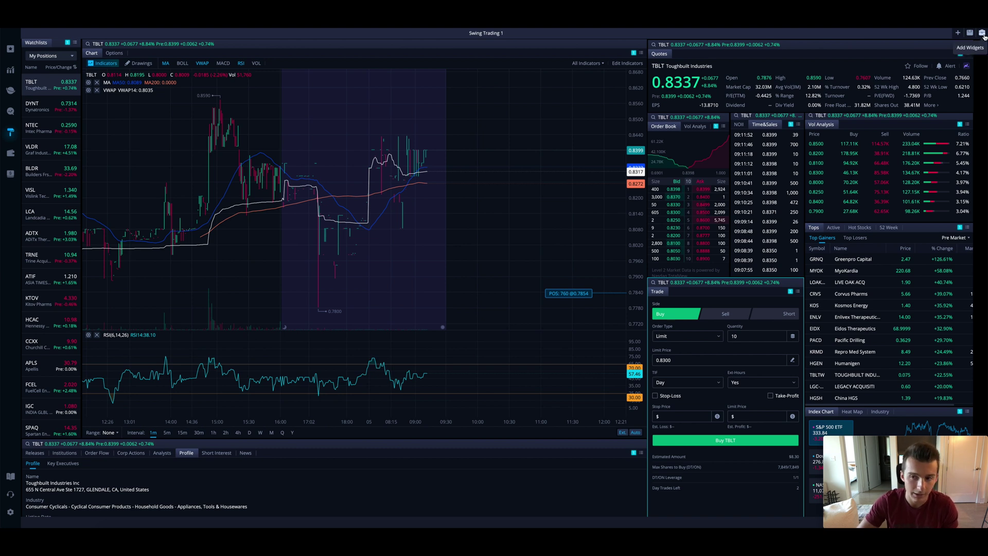
# Add a floating trade ticket over the chart, then remove that extra widget
pyautogui.click(983, 33)
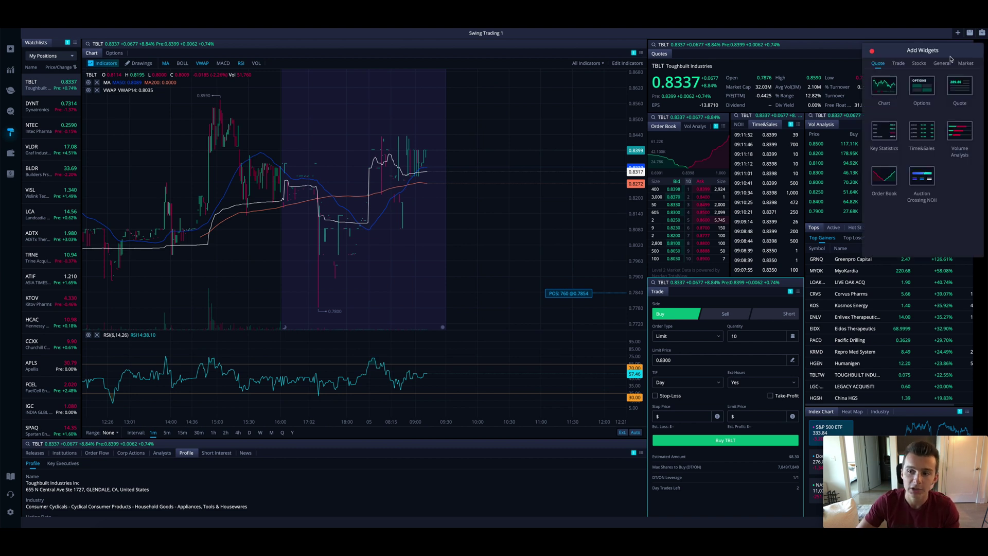
pyautogui.click(899, 64)
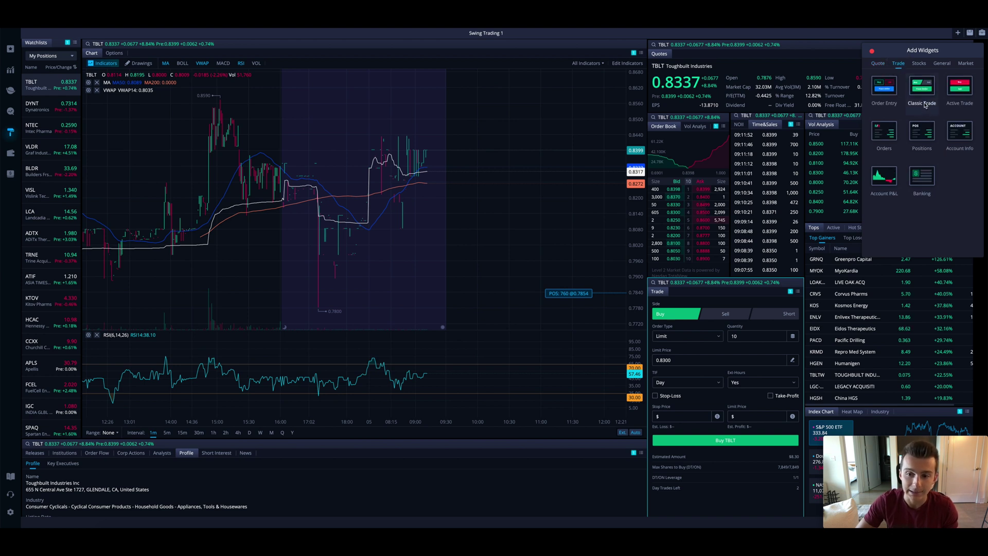
pyautogui.moveTo(925, 105); pyautogui.dragTo(462, 270)
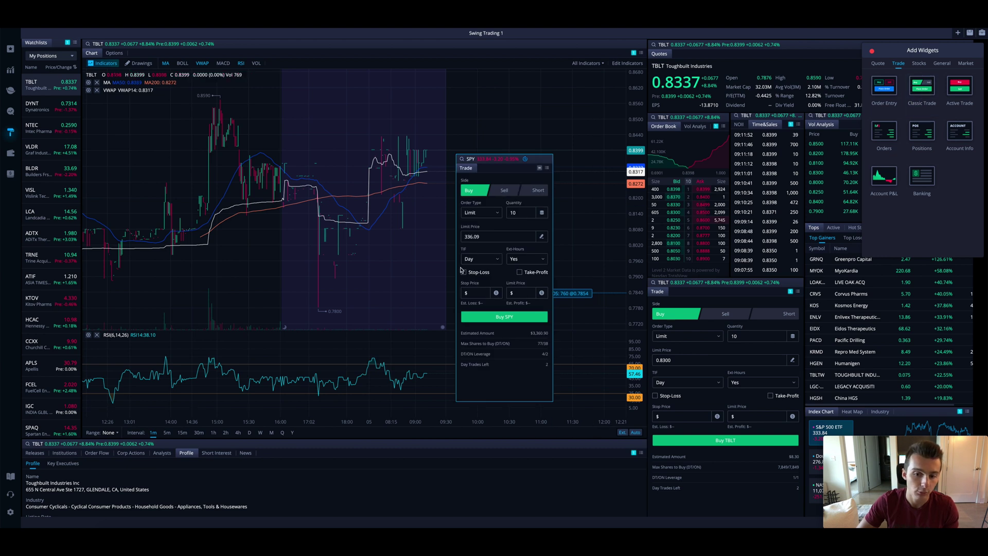
pyautogui.click(546, 168)
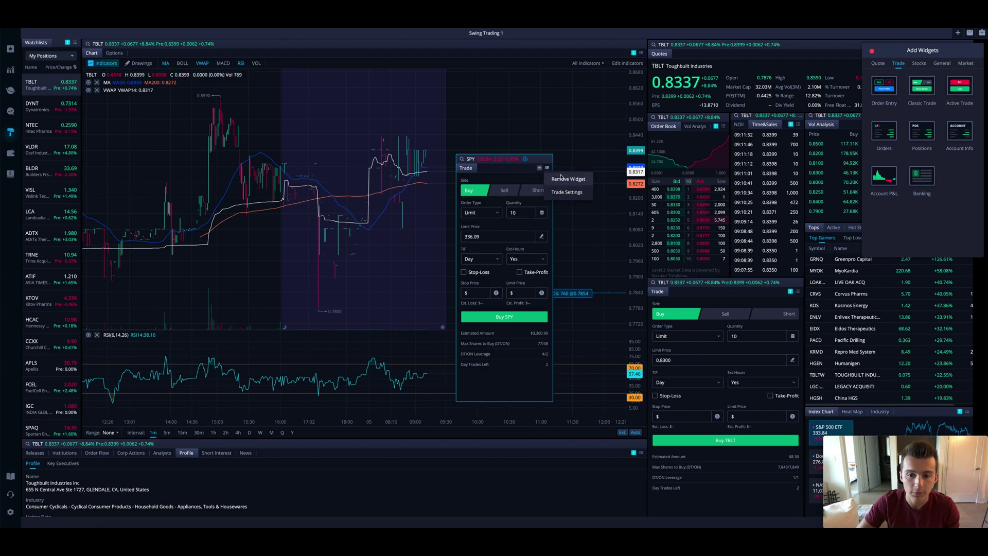
pyautogui.click(563, 179)
# Close the widget panel and preview Sell before returning the TBLT ticket to Buy at 0.8399
pyautogui.click(872, 52)
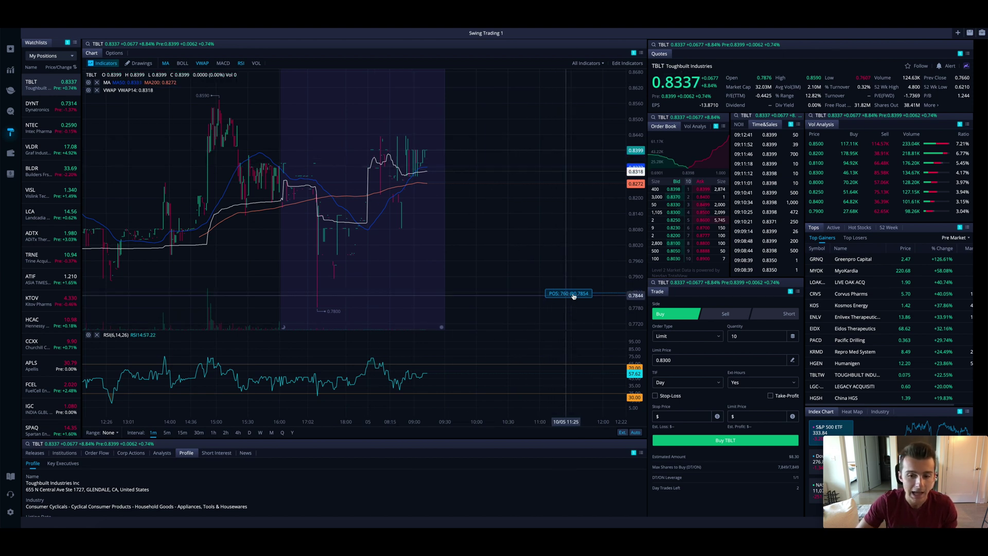
pyautogui.click(722, 315)
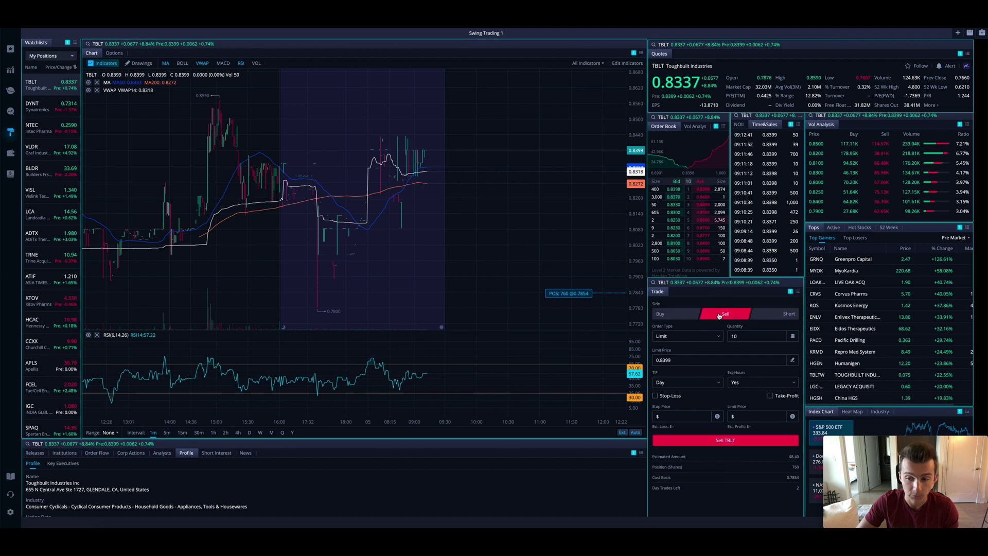
pyautogui.click(669, 314)
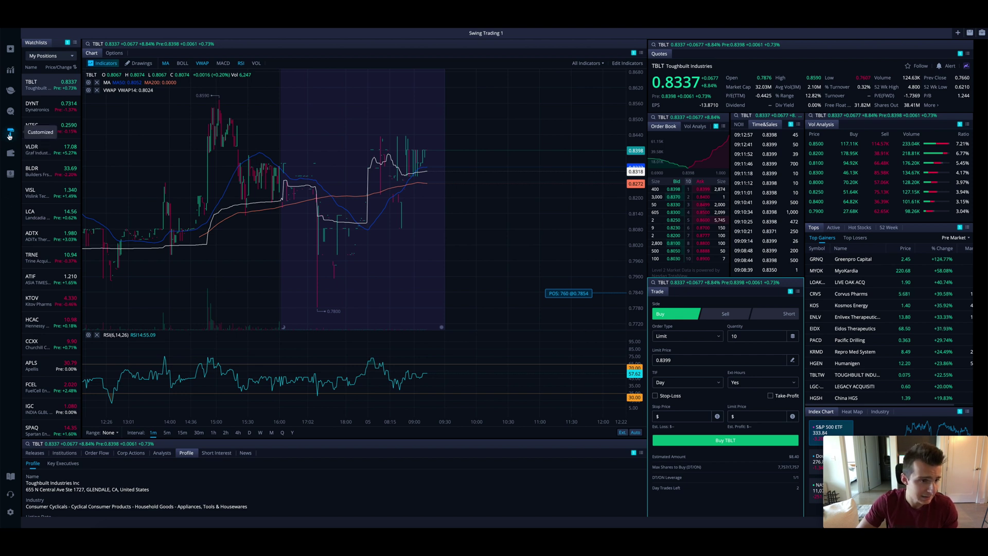
# Switch to the stocks workspace, show the CCXX price chart and zoom it out
pyautogui.click(9, 73)
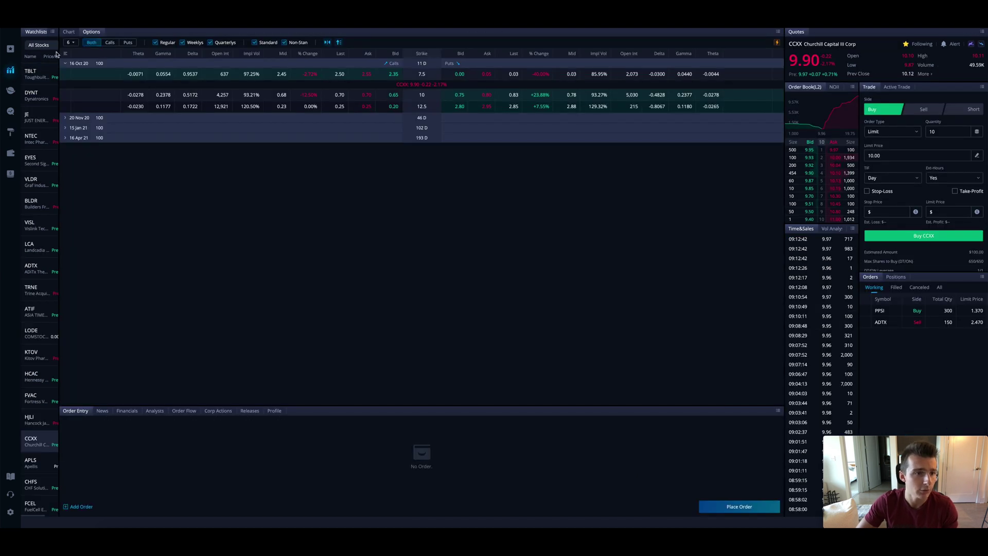
pyautogui.click(69, 32)
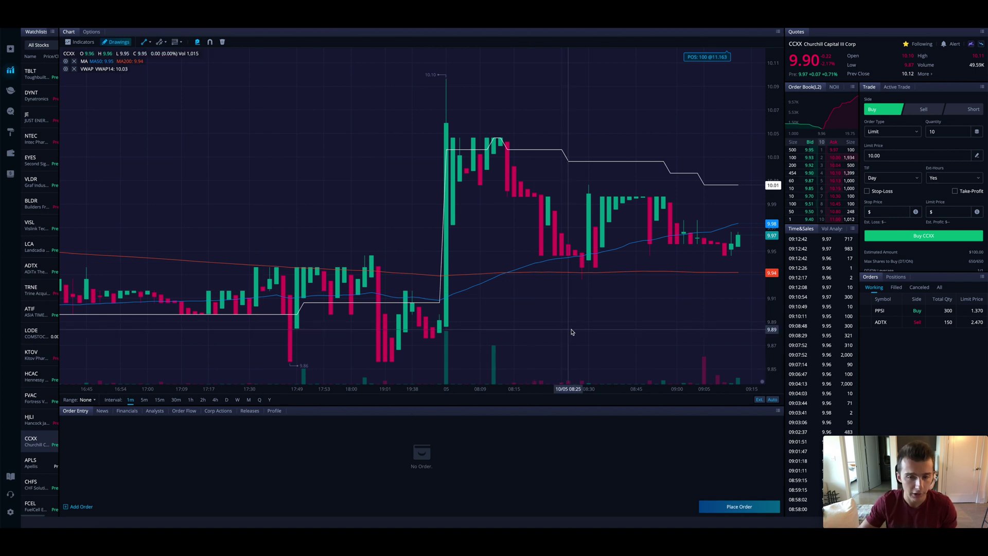
pyautogui.scroll(-5, 572, 332)
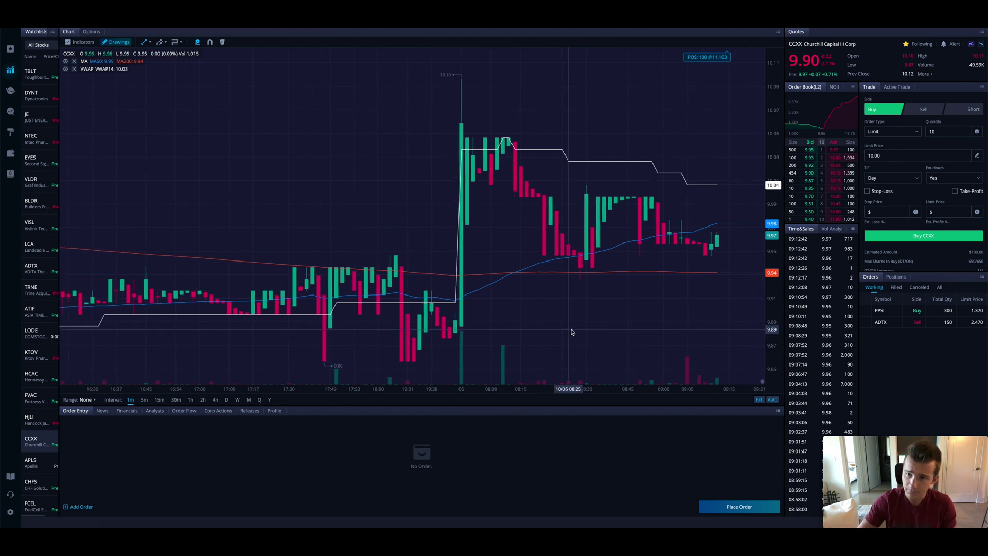
pyautogui.scroll(-4, 624, 218)
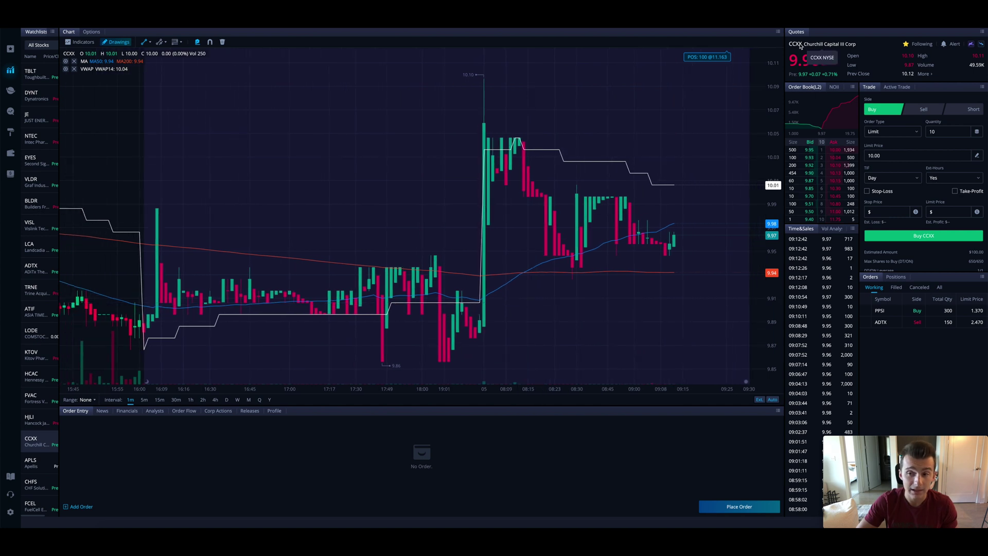
pyautogui.scroll(-5, 624, 218)
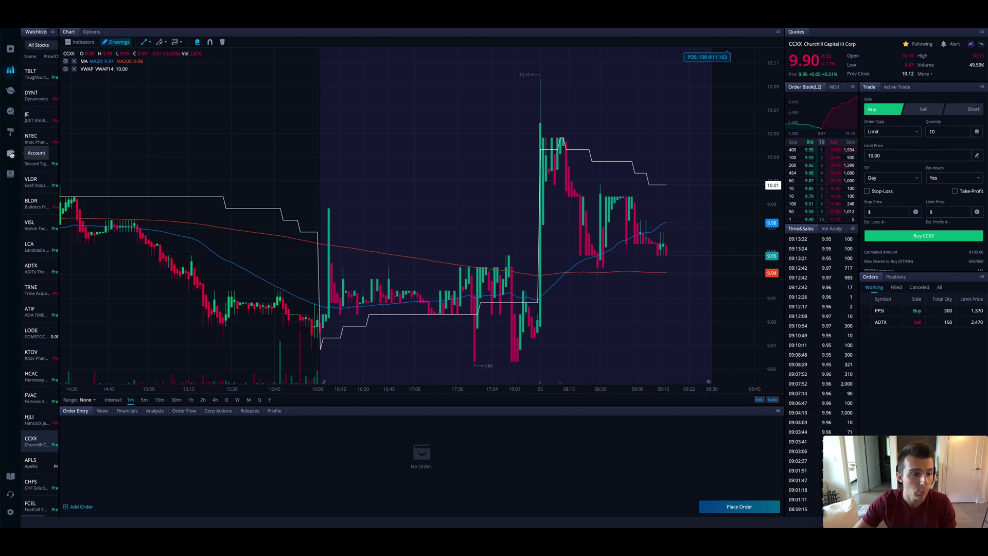
# Return to Swing Trading 1 with the TBLT ticket on Buy, keeping Limit as order type
pyautogui.click(10, 133)
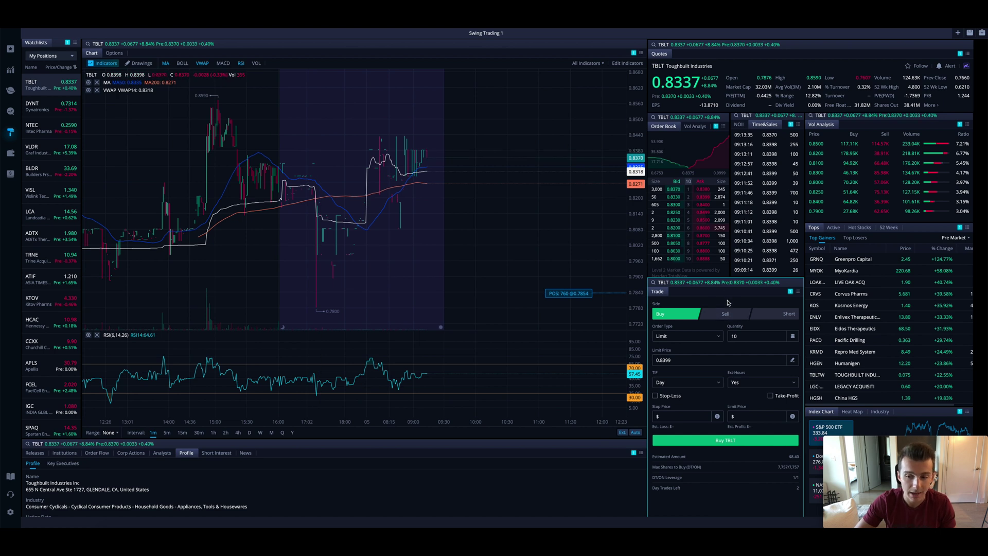
pyautogui.click(678, 315)
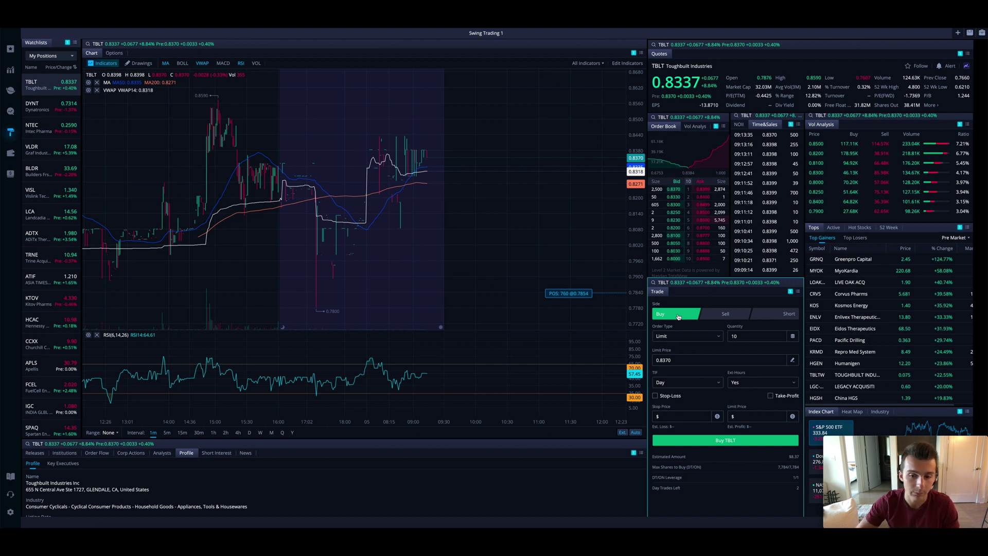
pyautogui.click(683, 339)
pyautogui.click(683, 339)
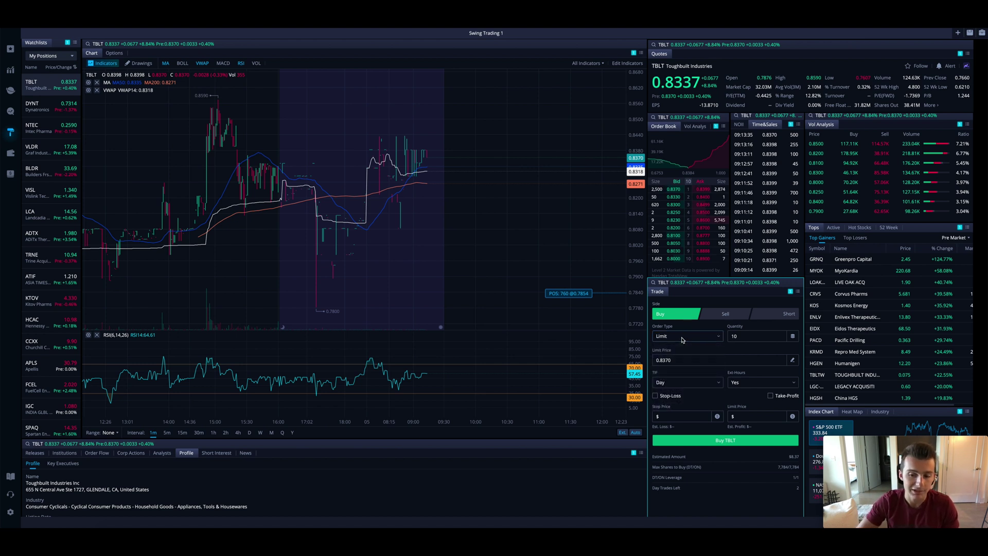
pyautogui.click(683, 339)
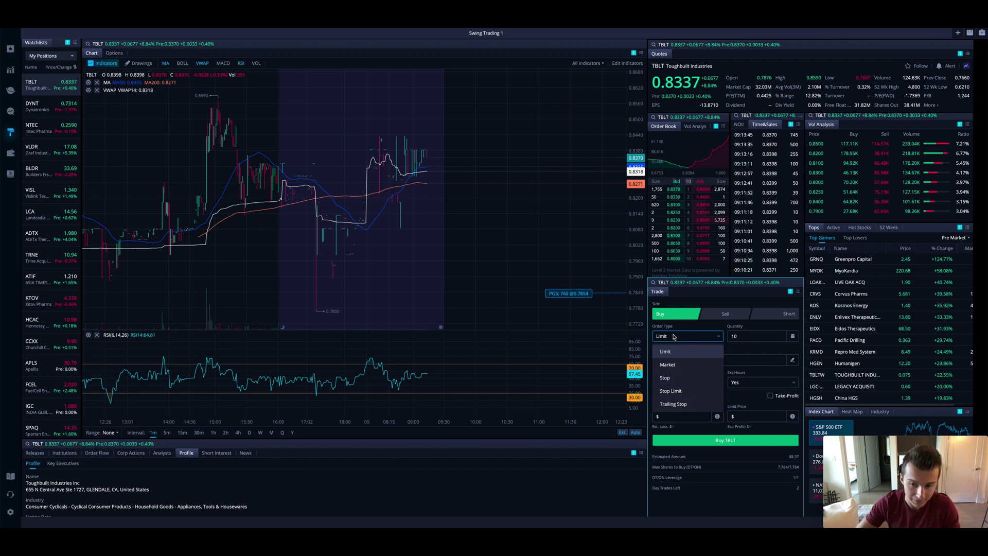
pyautogui.click(673, 340)
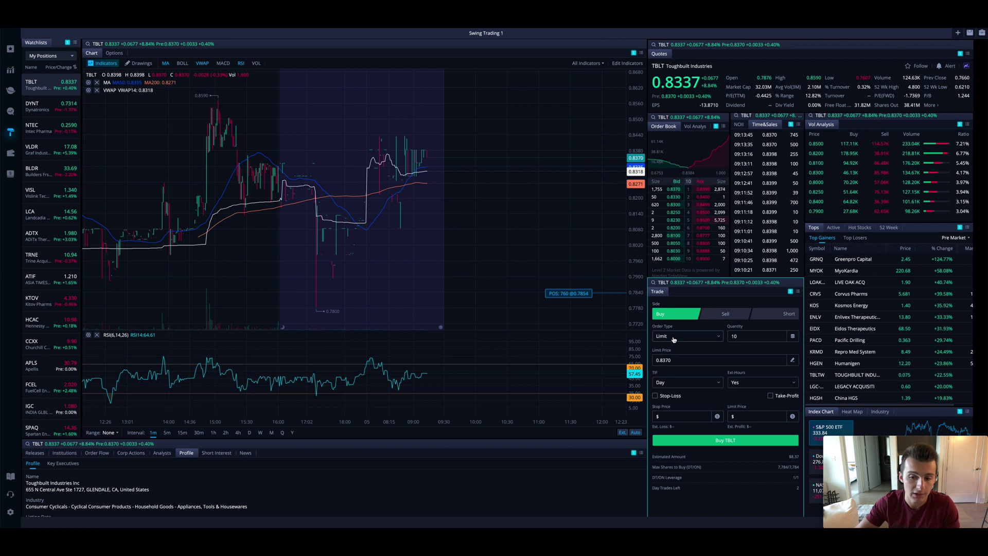
# Review the order type list twice more, leaving the TBLT buy a Limit order at 0.8370
pyautogui.click(673, 339)
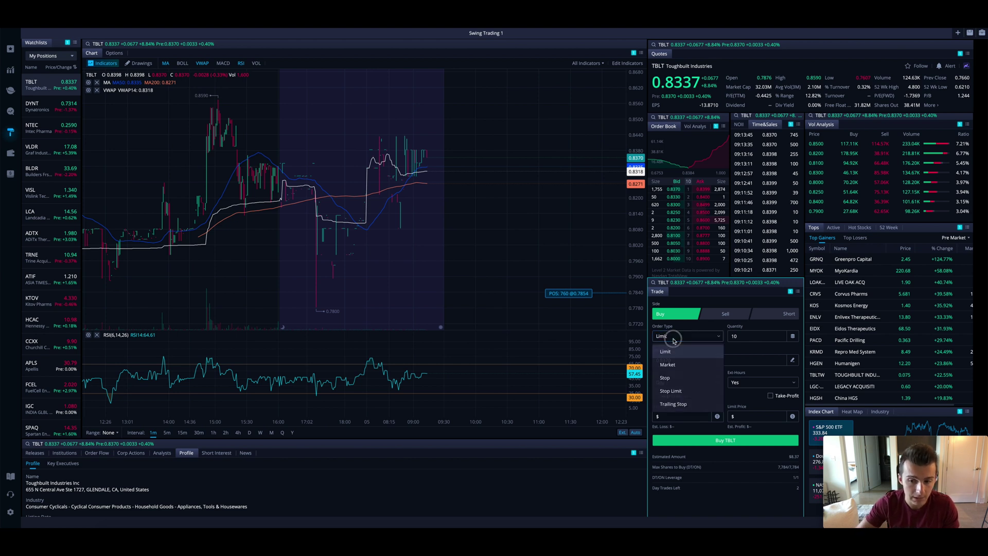
pyautogui.click(674, 340)
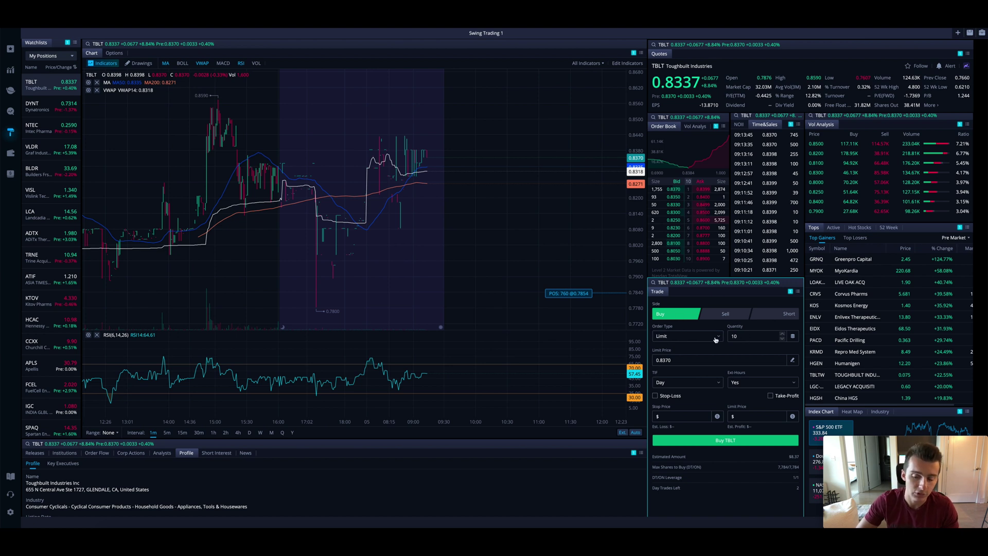
pyautogui.click(684, 337)
pyautogui.click(682, 342)
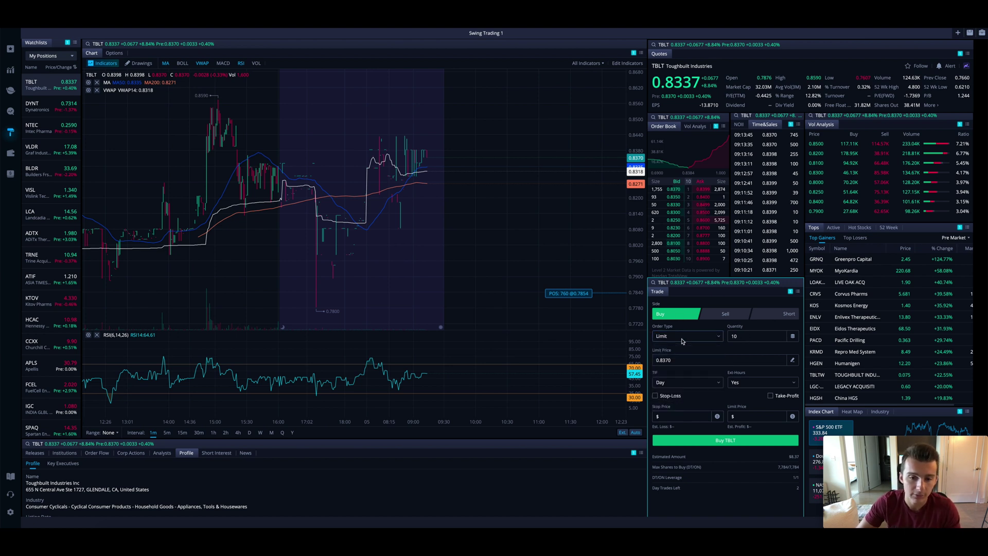
pyautogui.click(682, 340)
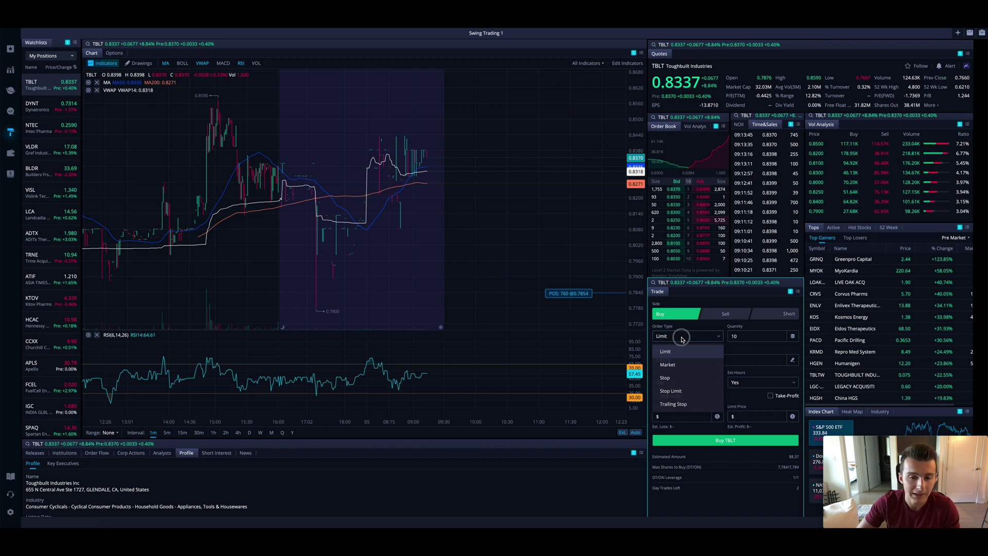
pyautogui.click(682, 340)
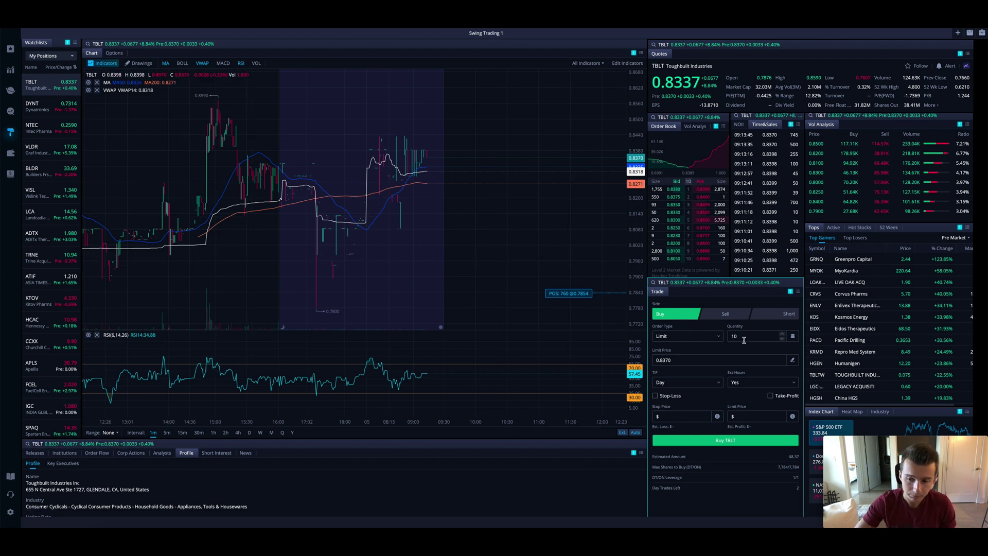
# Start editing the 0.8370 TBLT buy limit price, trimming it to 0.8
pyautogui.click(709, 356)
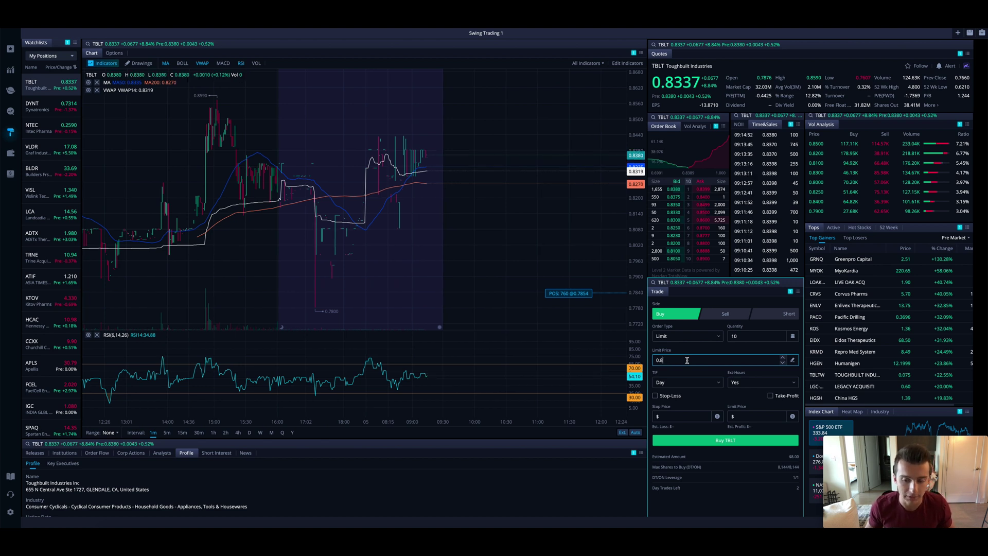
# Complete the limit price as 0.8000 and set the quantity to 100 shares
pyautogui.write('0')
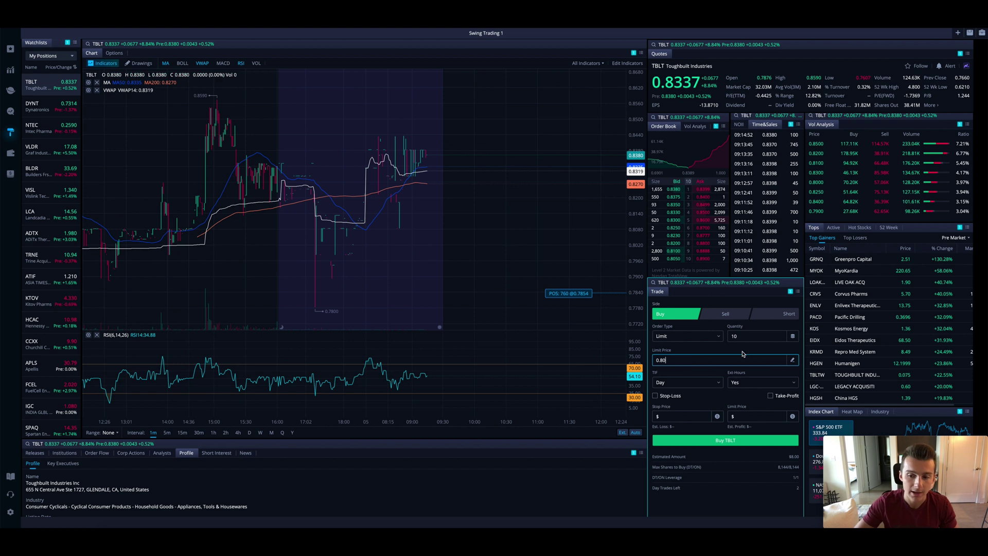
pyautogui.click(758, 336)
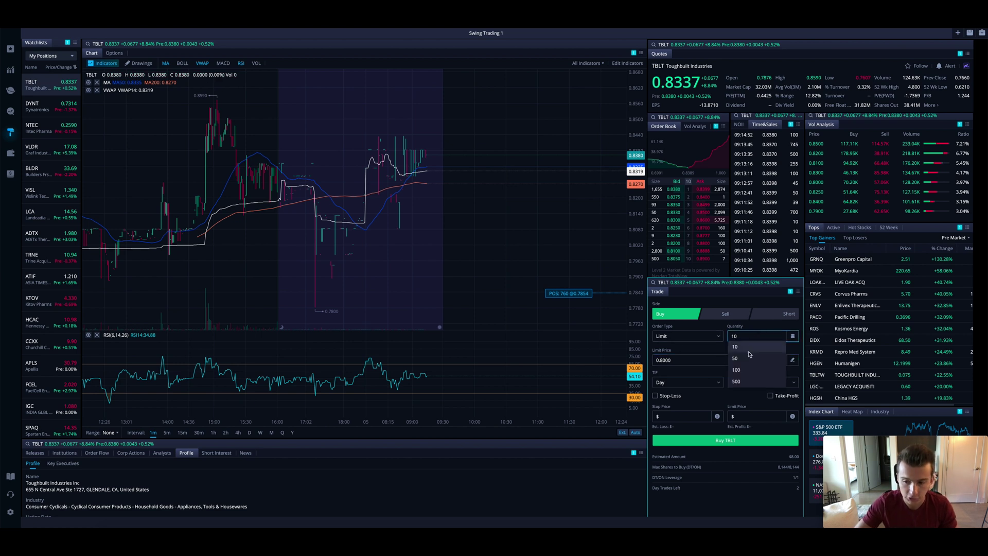
pyautogui.click(736, 369)
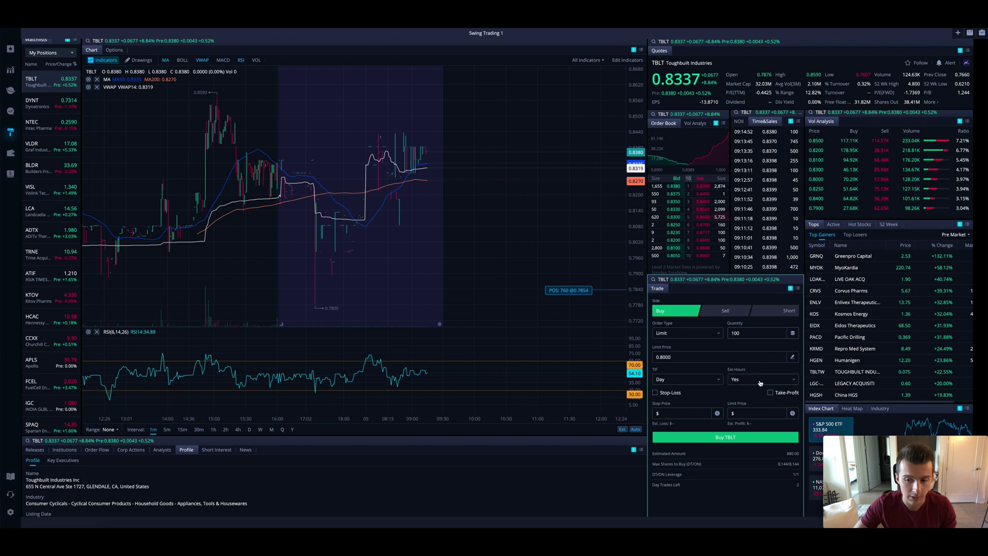
# Turn extended-hours trading on and keep time-in-force at Day
pyautogui.click(751, 379)
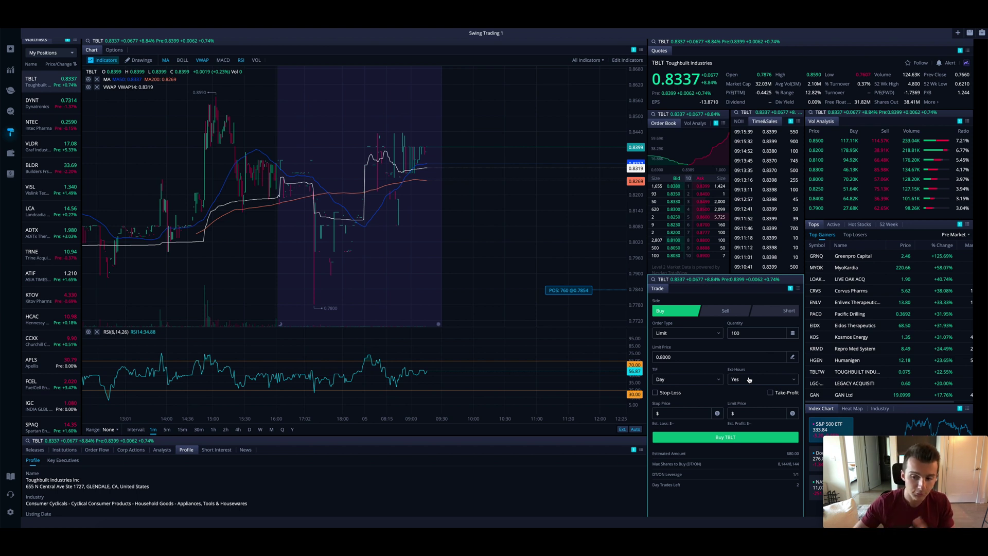
pyautogui.click(749, 379)
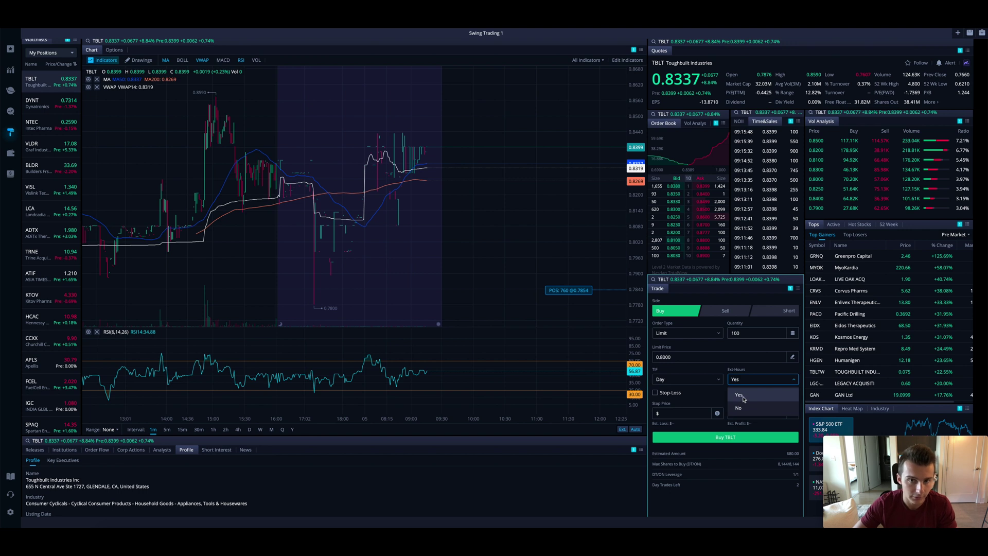
pyautogui.click(743, 398)
pyautogui.click(673, 383)
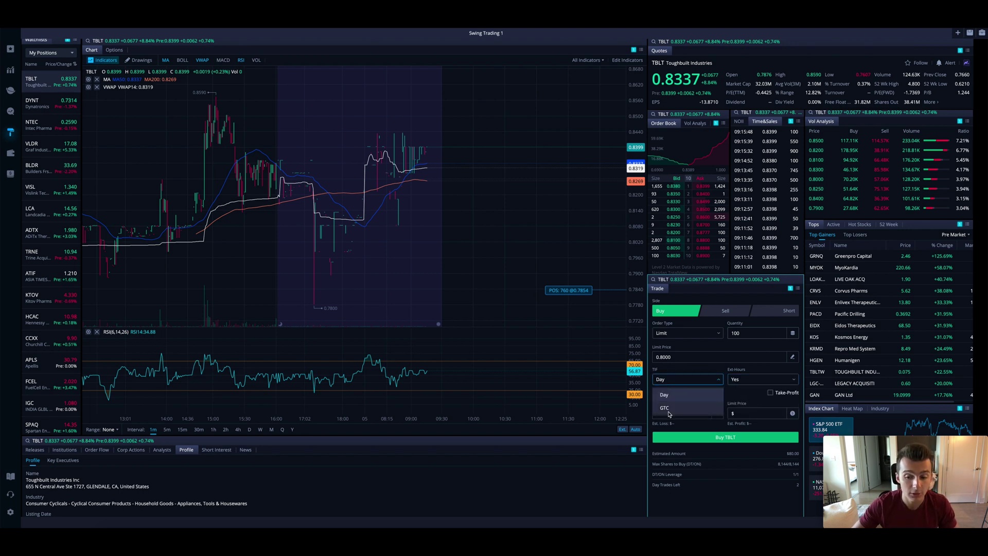
pyautogui.click(669, 395)
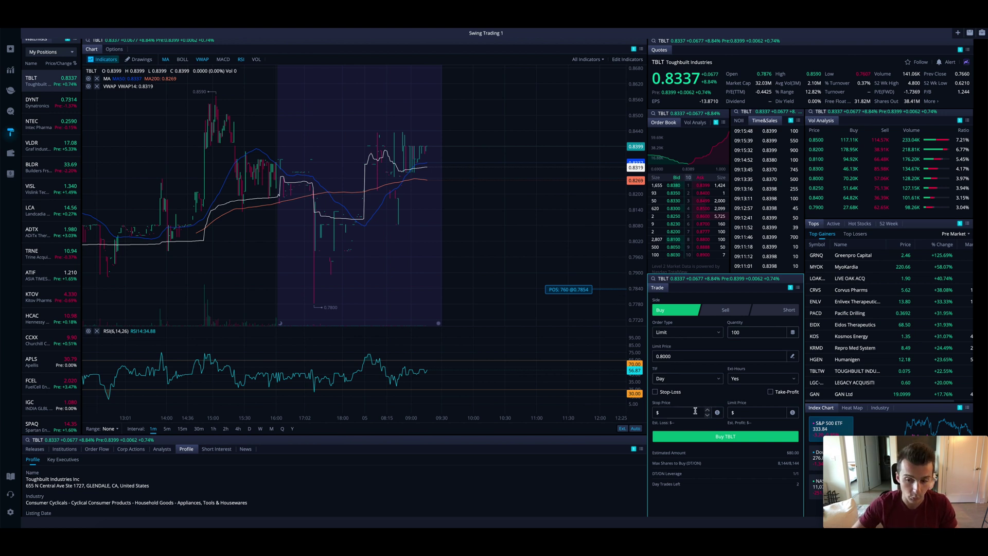
# Submit the 100-share TBLT limit buy at 0.8000, then select the quantity and price fields
pyautogui.click(723, 436)
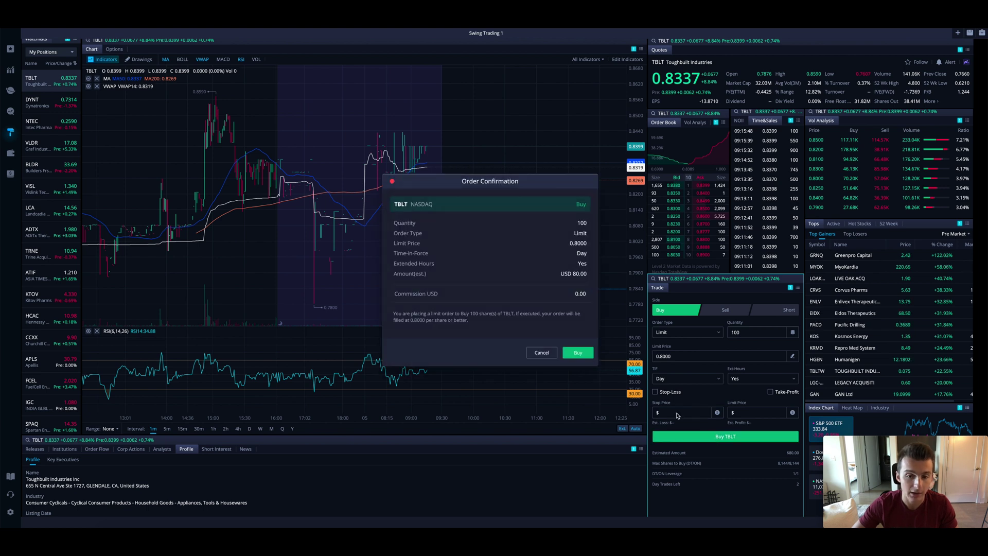
pyautogui.click(578, 353)
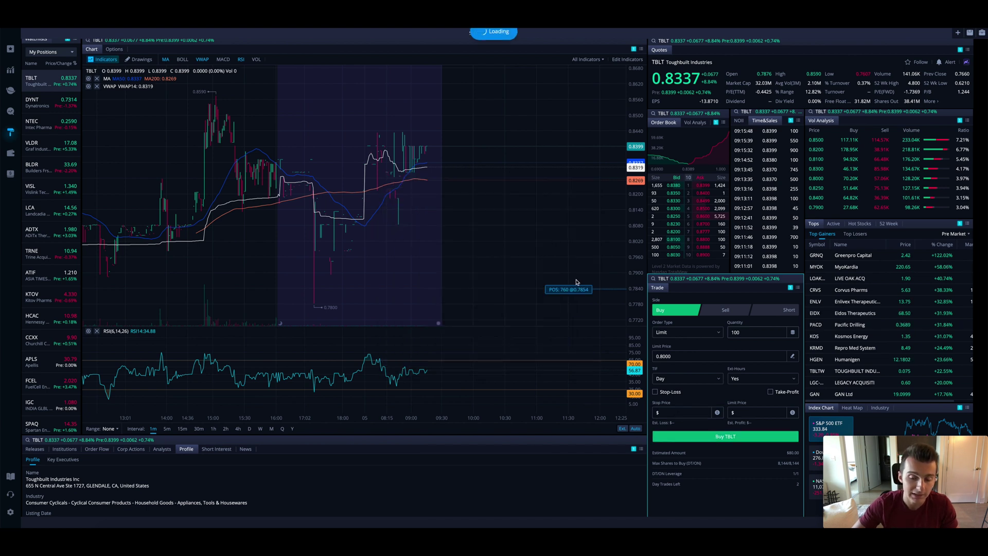
pyautogui.click(743, 334)
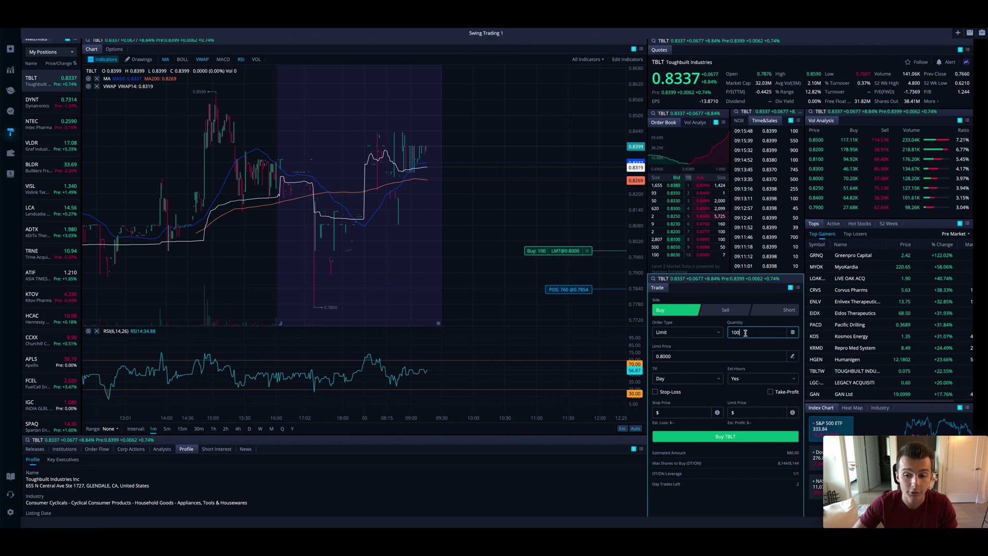
pyautogui.click(690, 358)
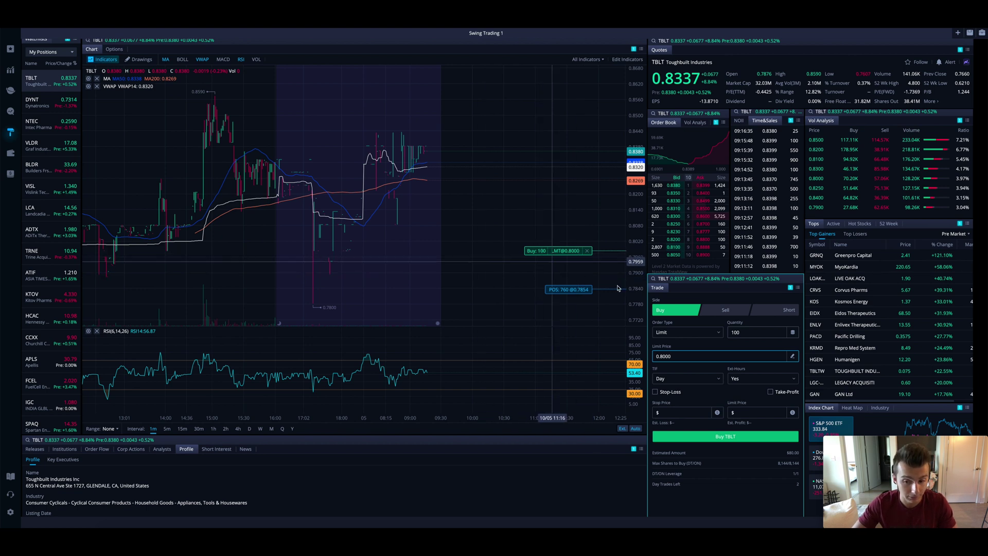
# Set time-in-force to GTC, cancel the pending 0.8000 buy, and switch the ticket to Sell
pyautogui.click(675, 378)
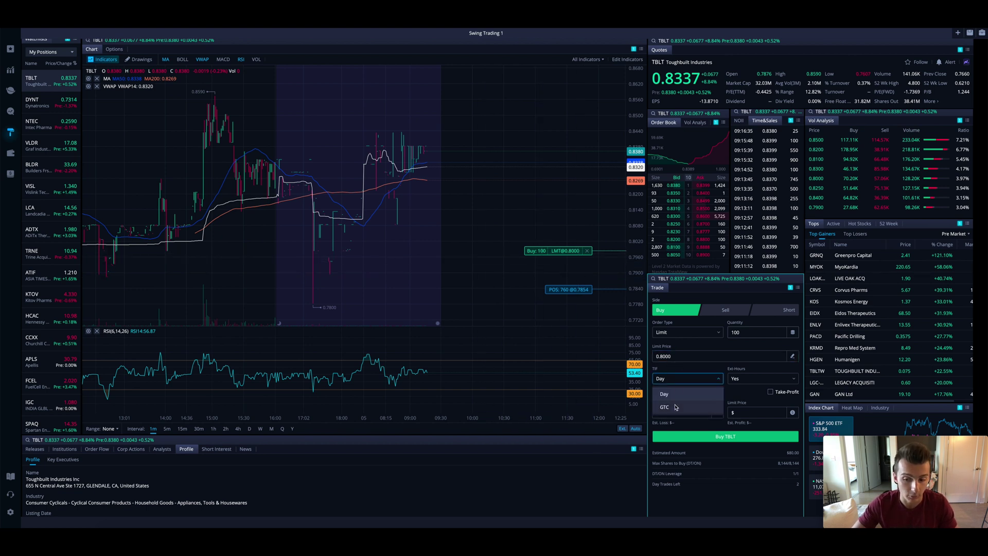
pyautogui.click(677, 407)
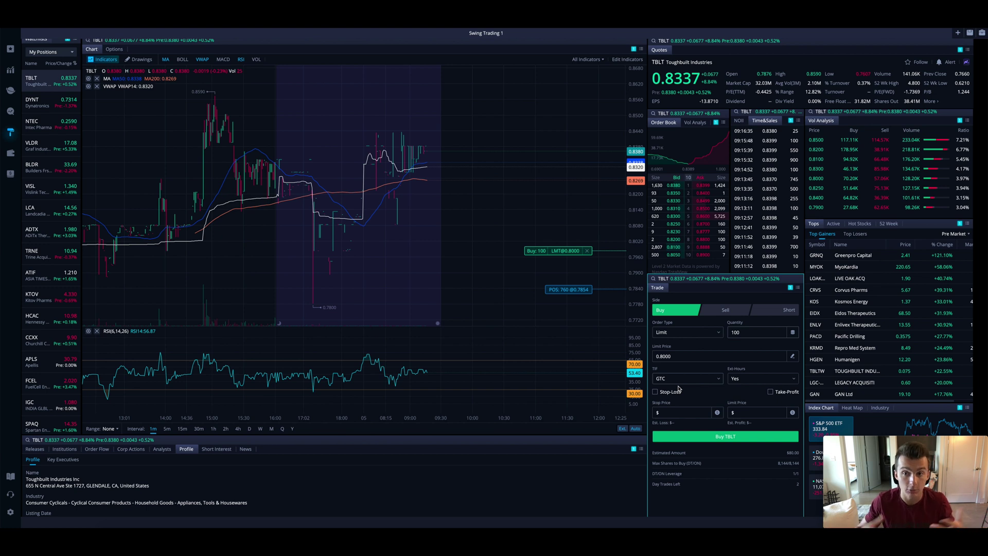
pyautogui.click(588, 251)
pyautogui.click(566, 299)
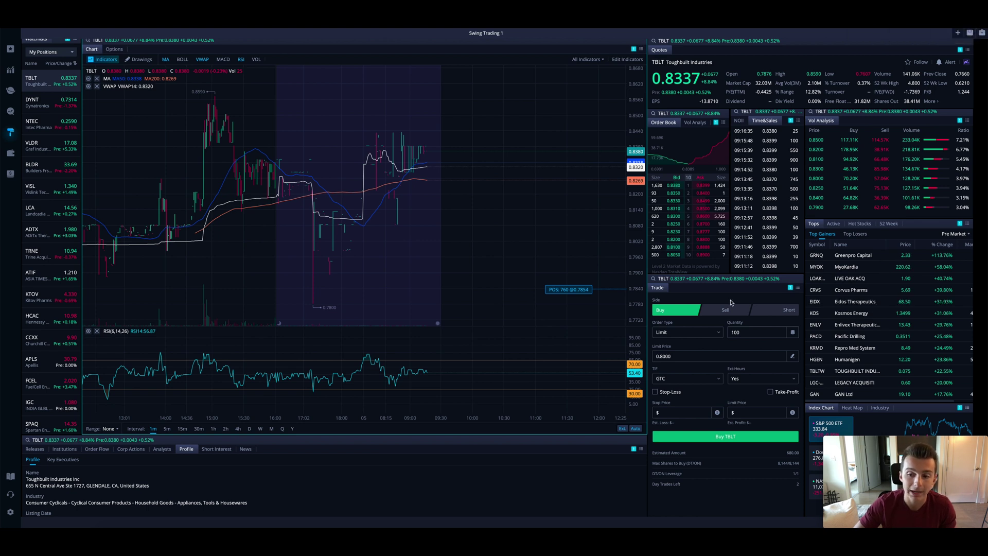
pyautogui.click(724, 315)
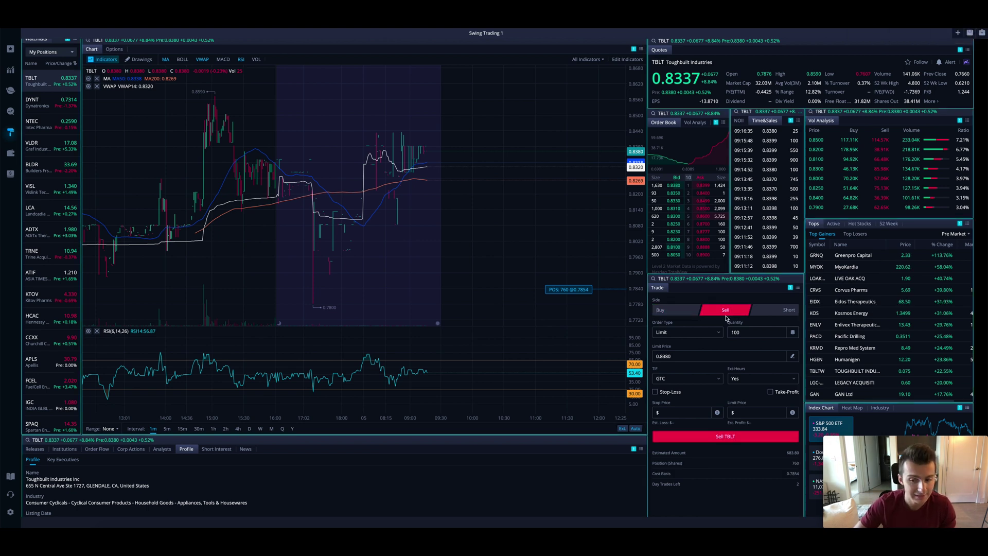
# Try Short and Buy, then settle on Sell with quantity 100
pyautogui.click(779, 312)
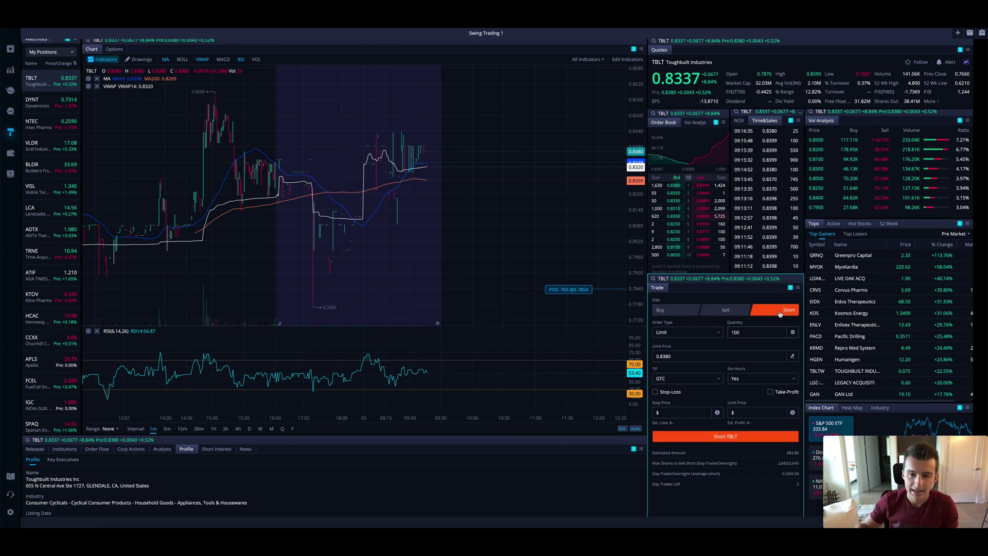
pyautogui.click(688, 315)
pyautogui.click(725, 313)
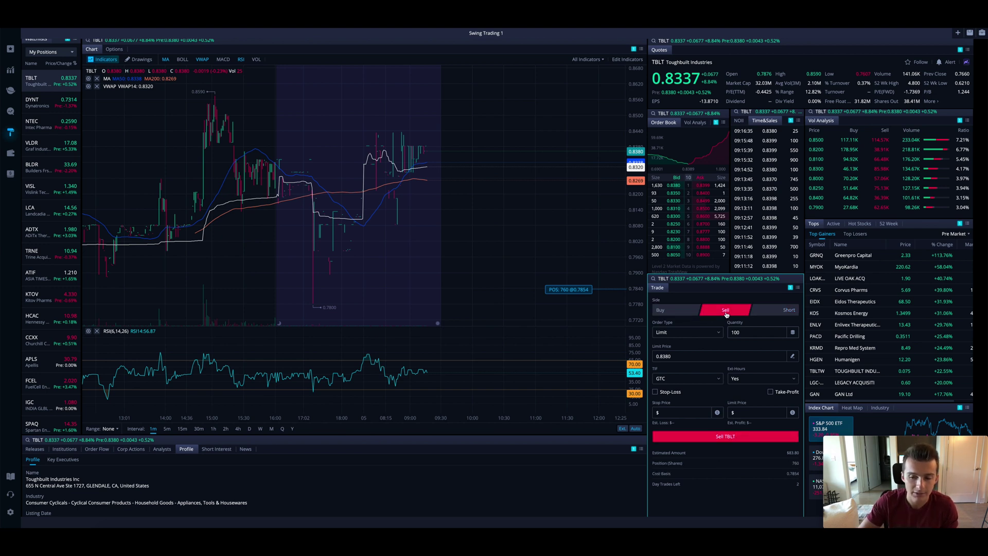
pyautogui.click(750, 333)
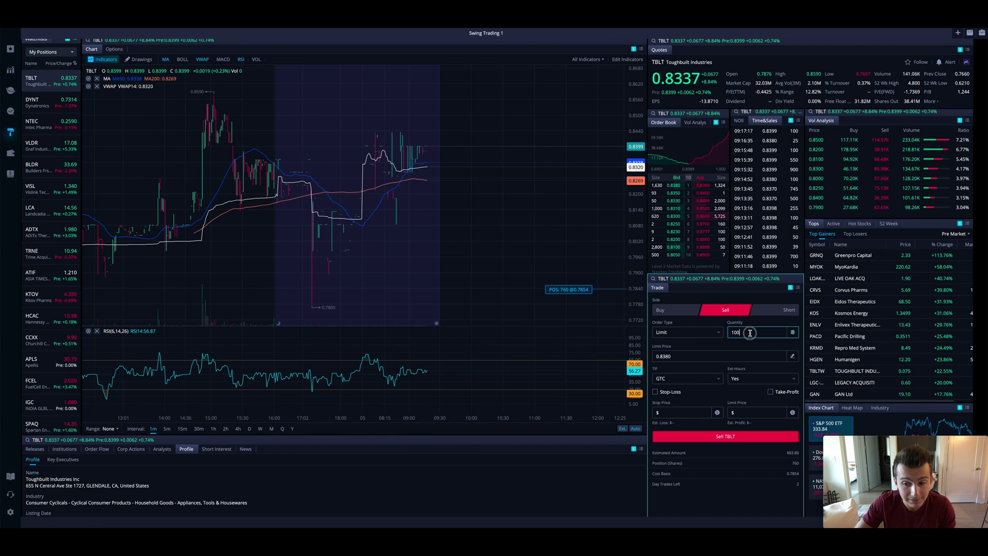
pyautogui.click(750, 333)
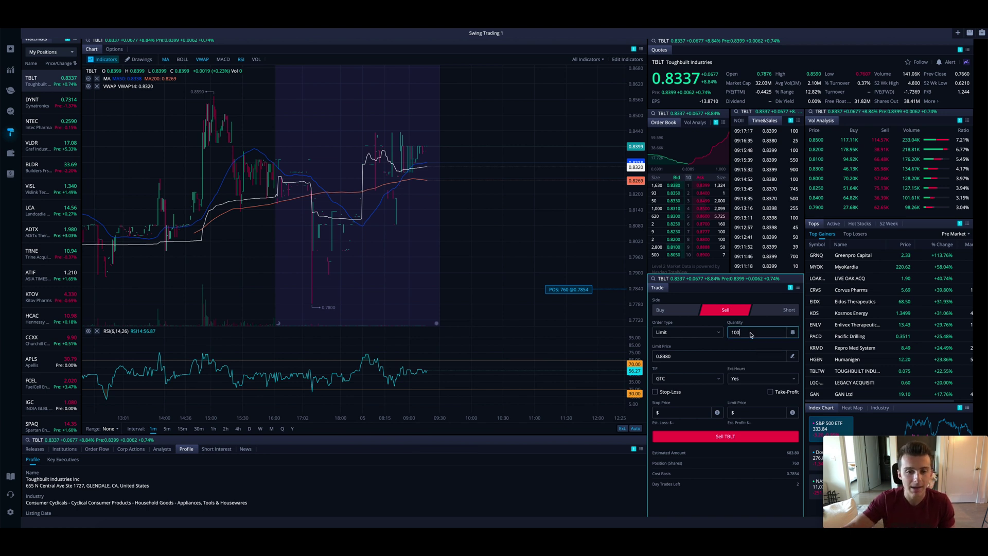
# Trim the sell limit price to 0.8700 and send the GTC sell for review
pyautogui.click(706, 355)
pyautogui.press('BackSpace')
pyautogui.press('BackSpace')
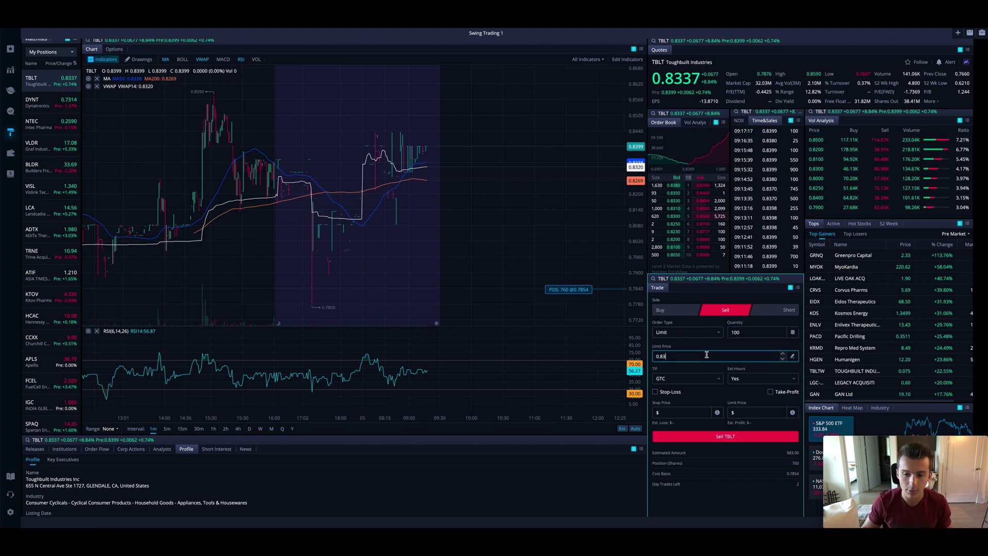
pyautogui.press('BackSpace')
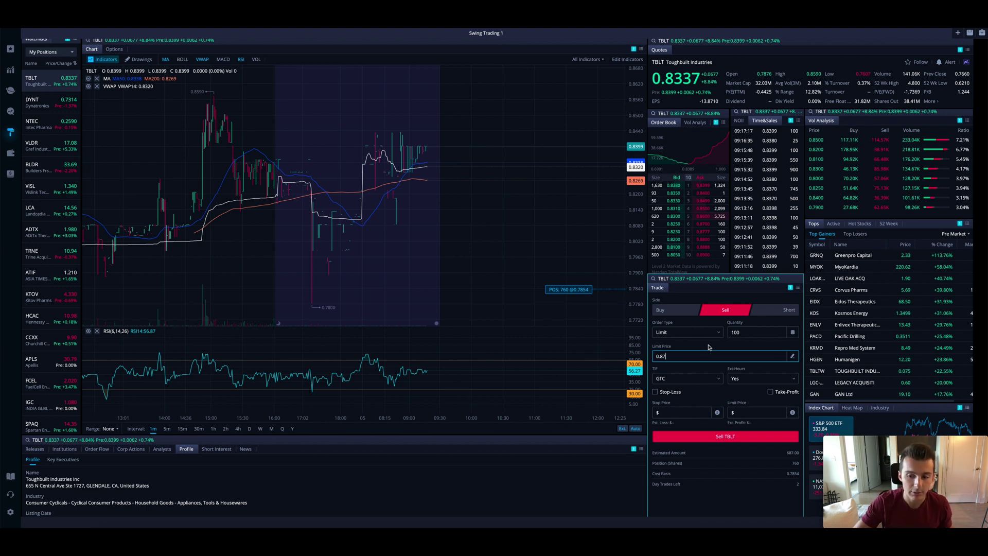
pyautogui.click(745, 436)
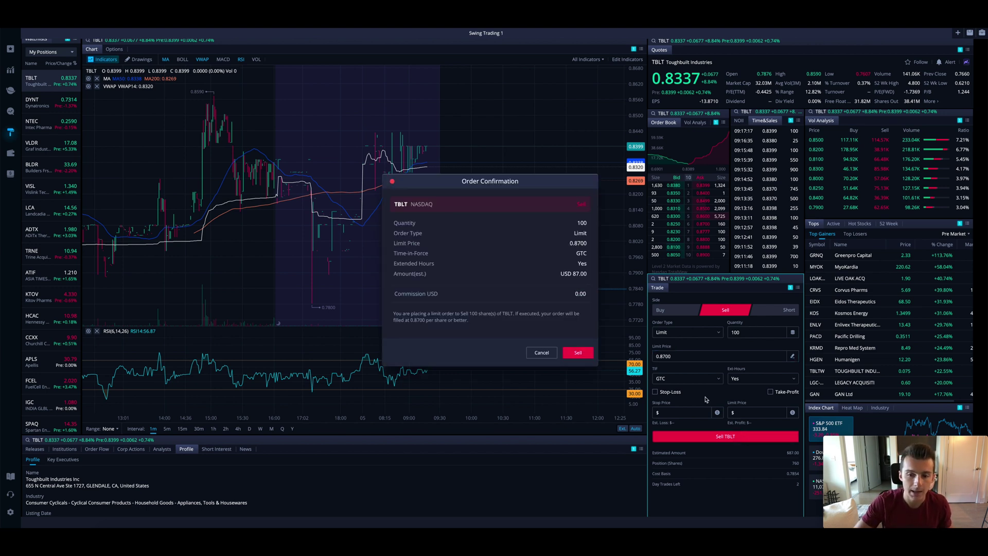
# Place the 100-share TBLT sell at 0.8700, then cancel it from its chart line
pyautogui.click(582, 355)
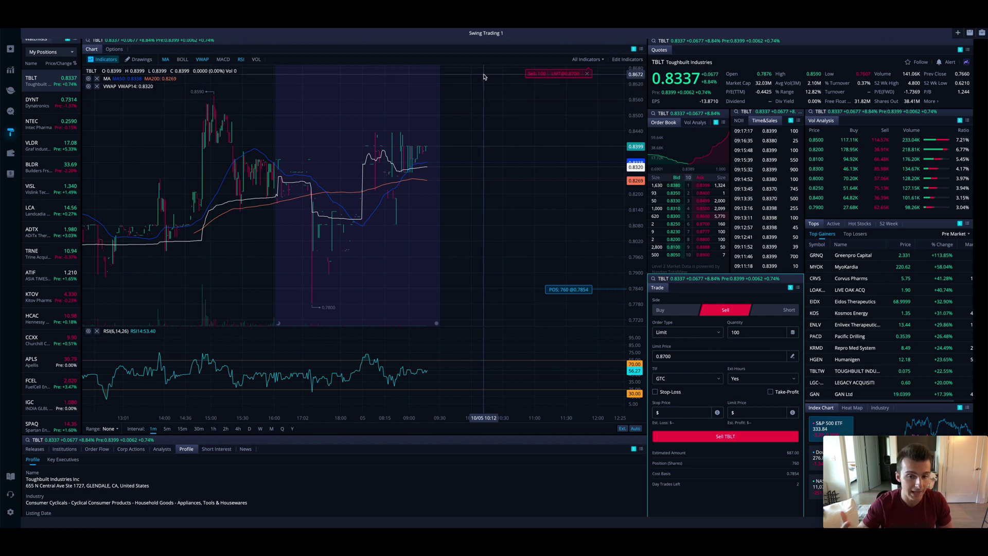
pyautogui.click(587, 73)
pyautogui.click(565, 299)
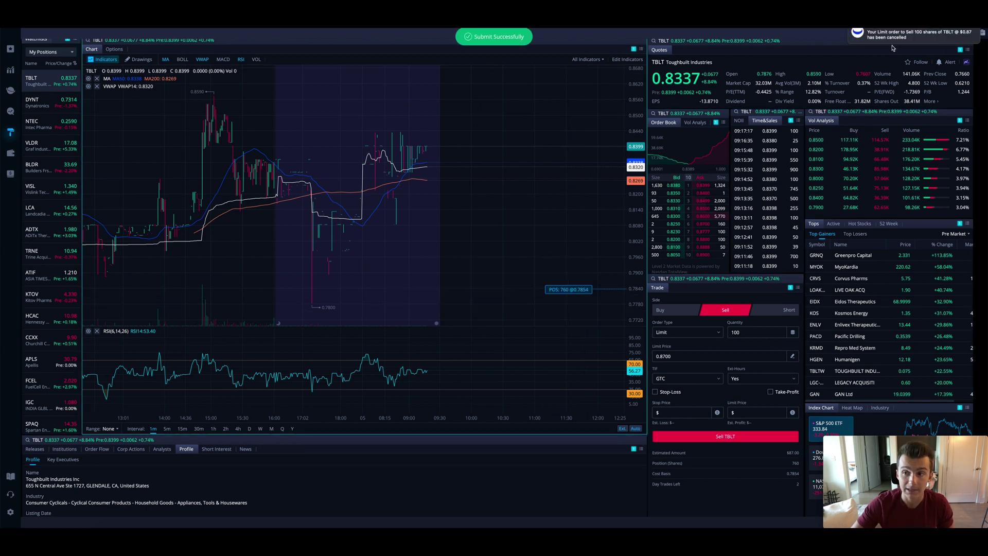
pyautogui.click(680, 332)
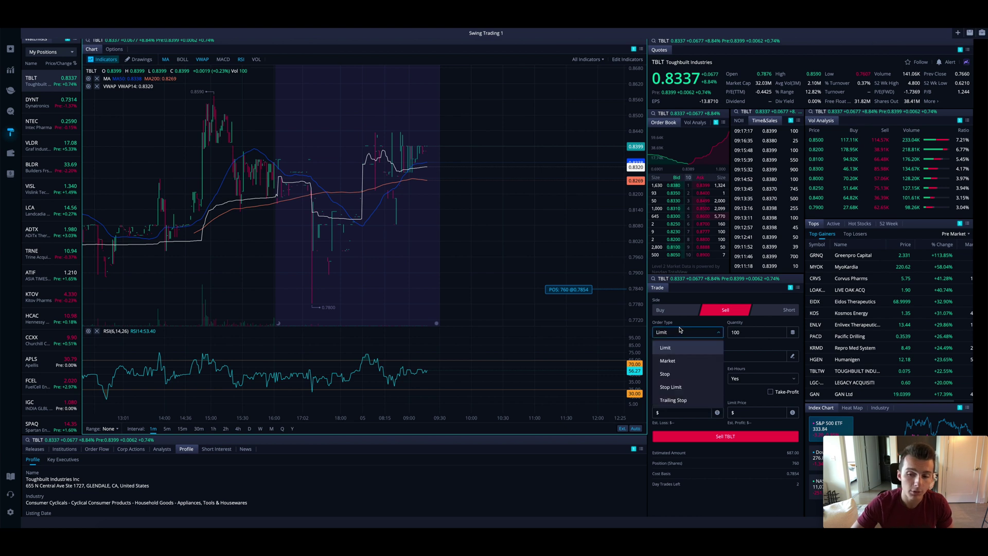
# Make the TBLT ticket a Market order and leave it on Buy for 100 shares
pyautogui.click(673, 362)
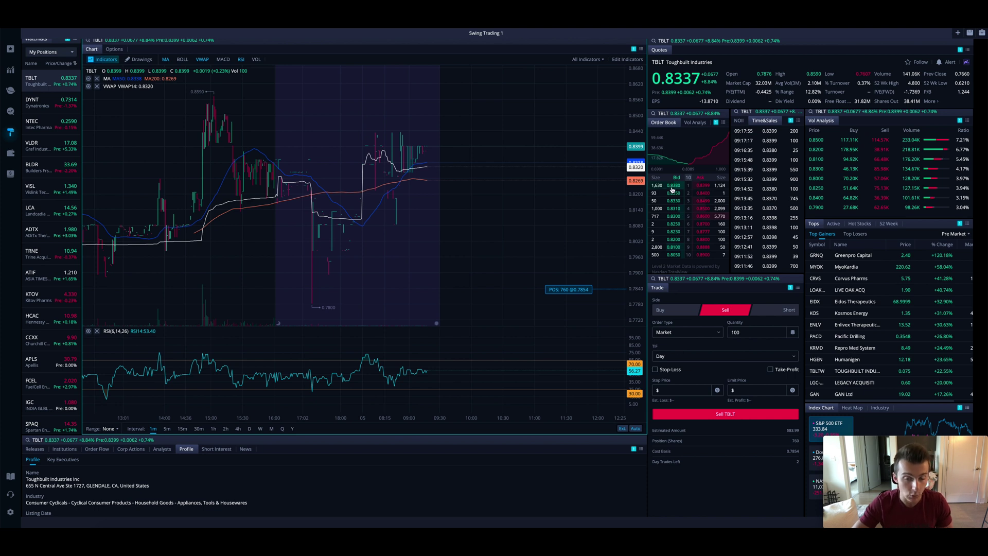
pyautogui.click(669, 310)
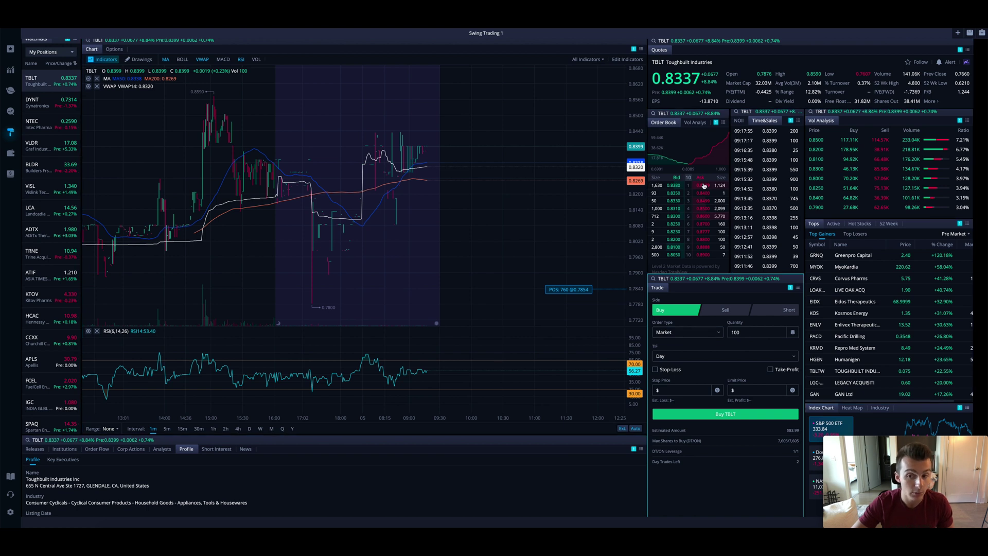
pyautogui.click(725, 312)
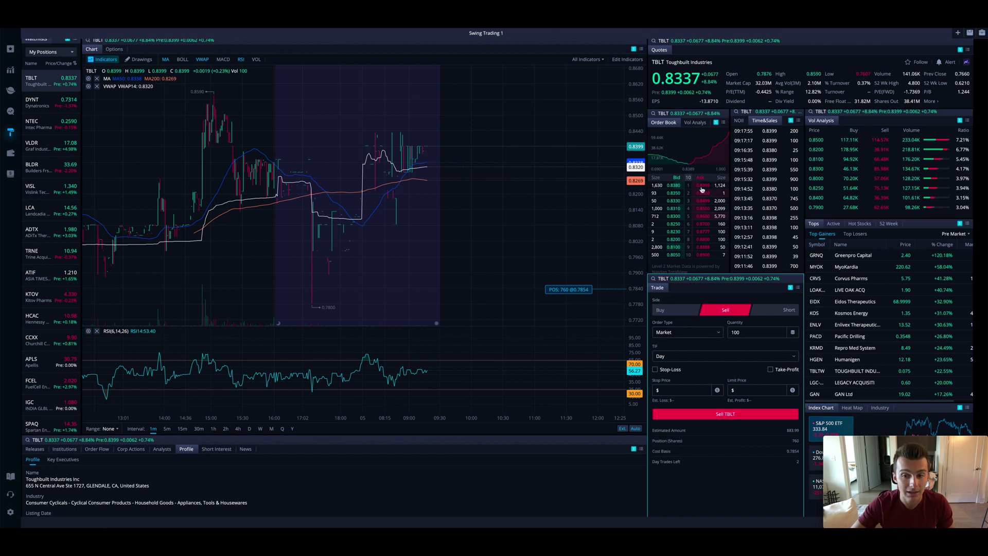
pyautogui.click(676, 311)
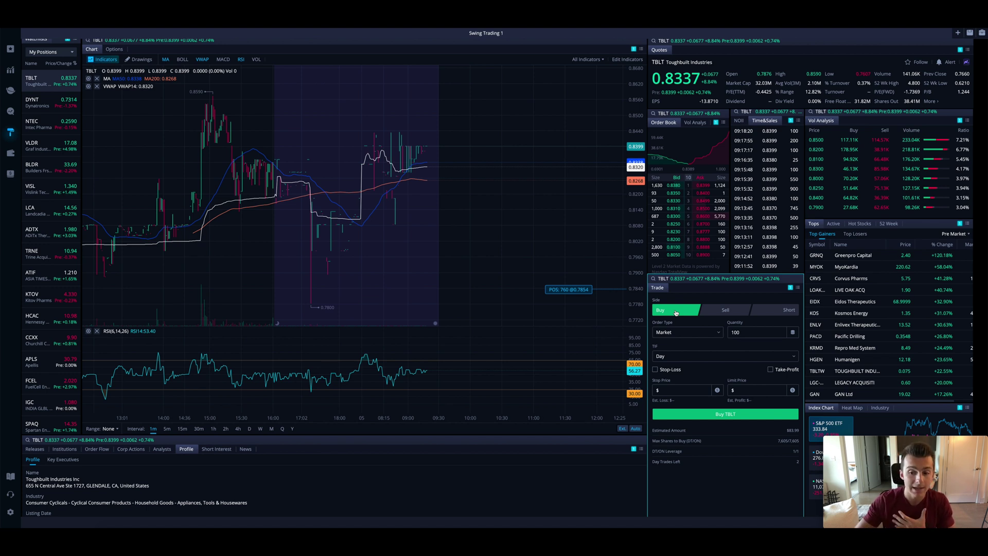
pyautogui.click(675, 330)
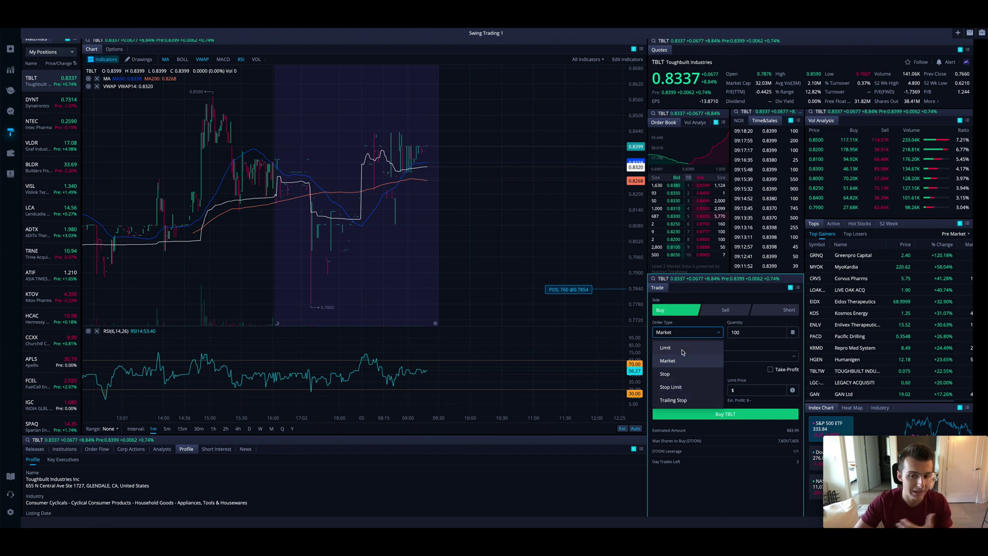
pyautogui.click(696, 335)
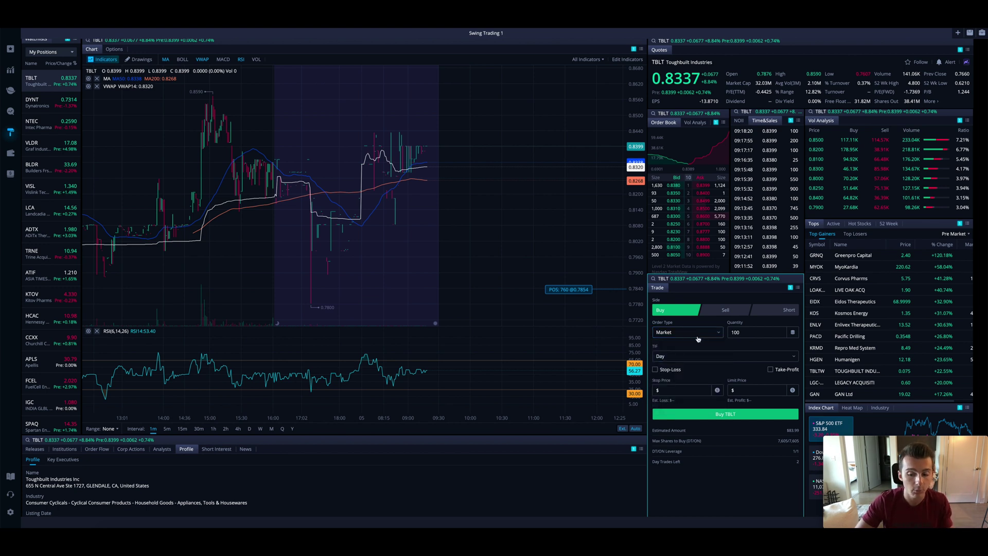